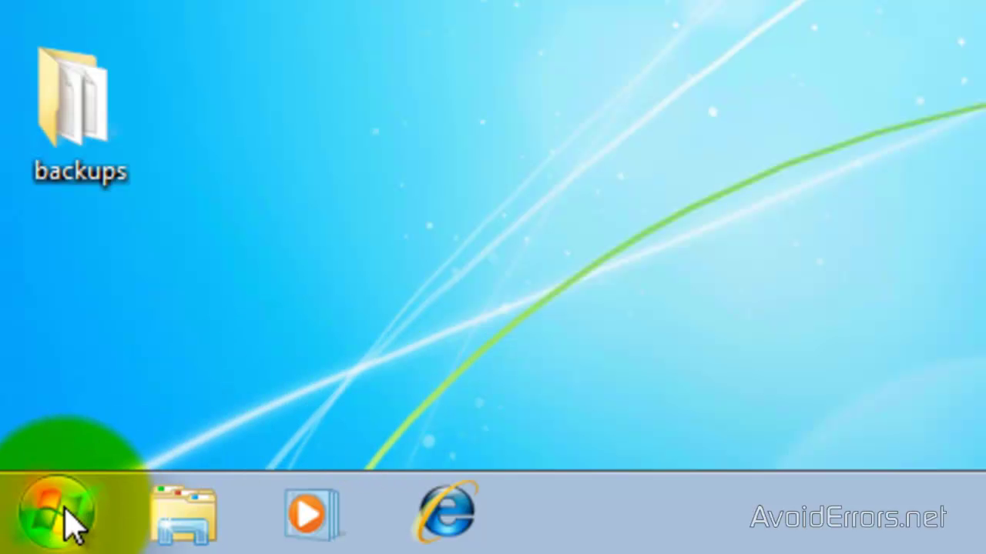
Search the Windows 7 Start menu for 'Windows Easy Transfer' and launch it.
click(57, 512)
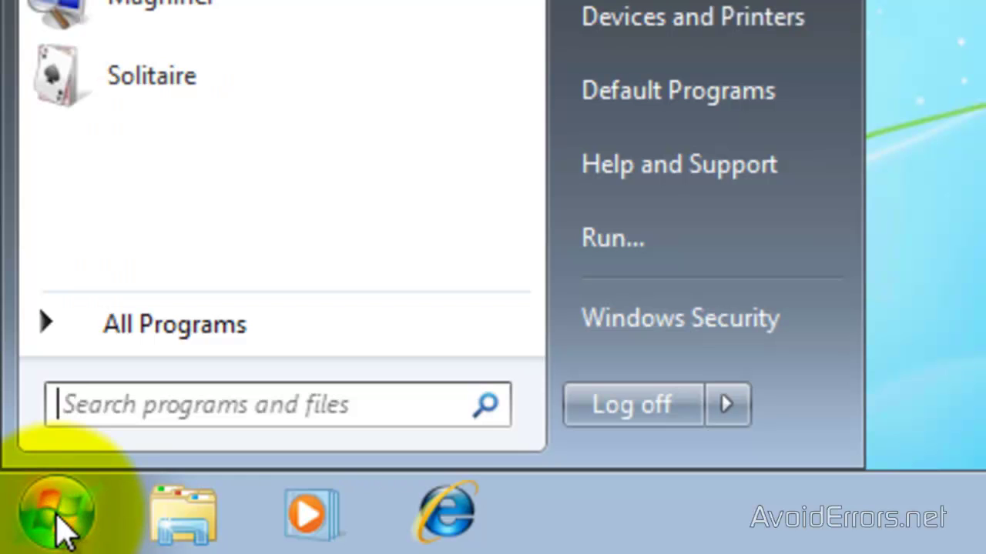
click(84, 405)
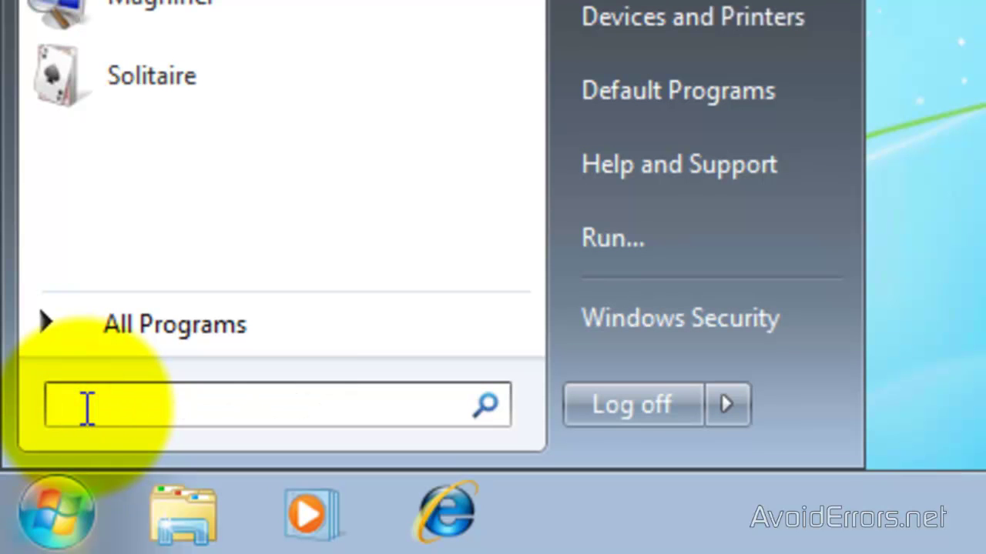
text(Windows Easy Transfer)
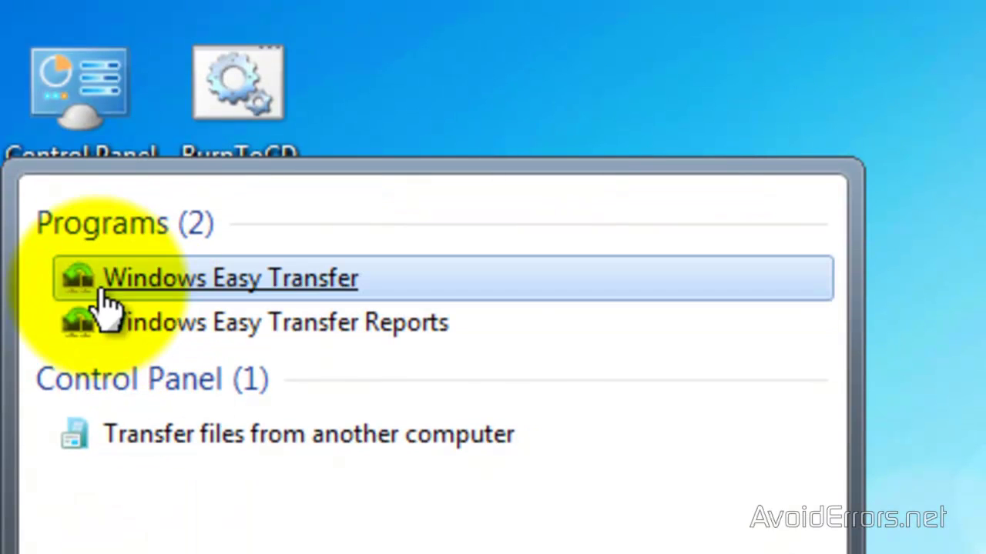
click(414, 283)
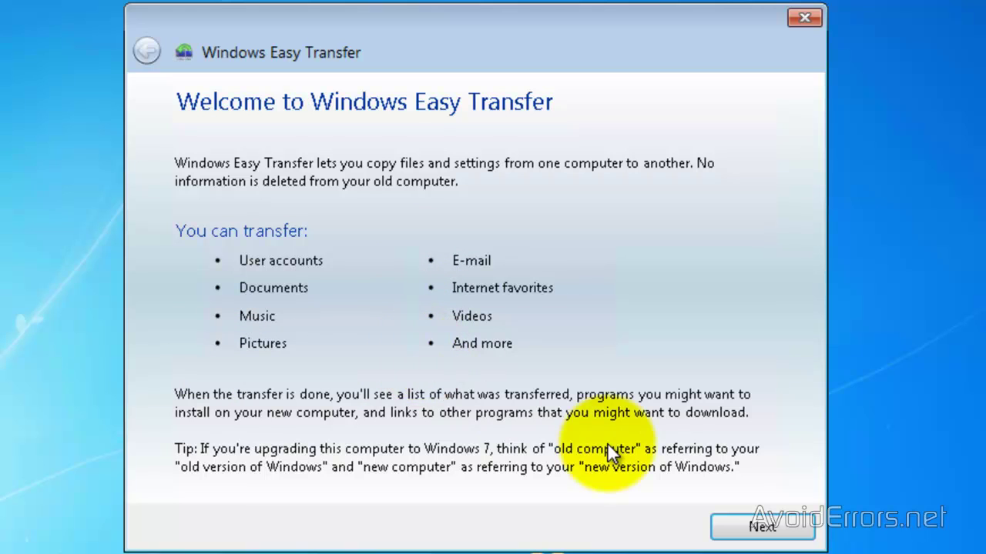
Choose an external hard disk or USB flash drive as the medium, with this PC as the old computer.
click(762, 528)
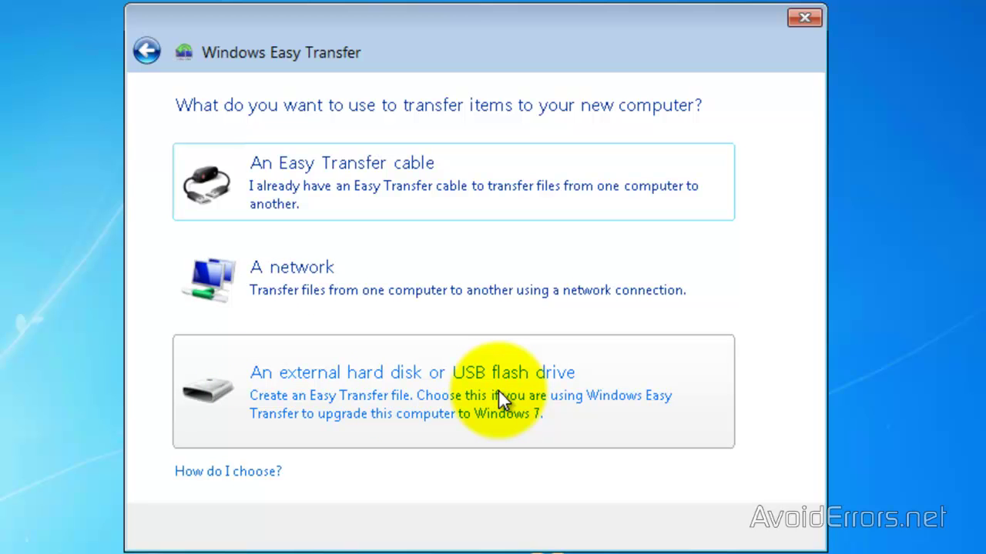
click(496, 383)
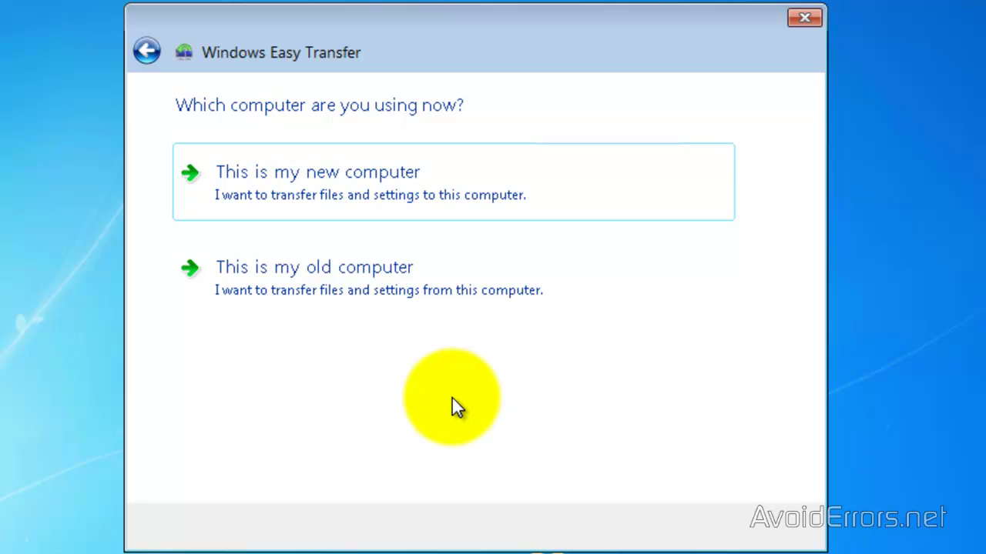
click(247, 286)
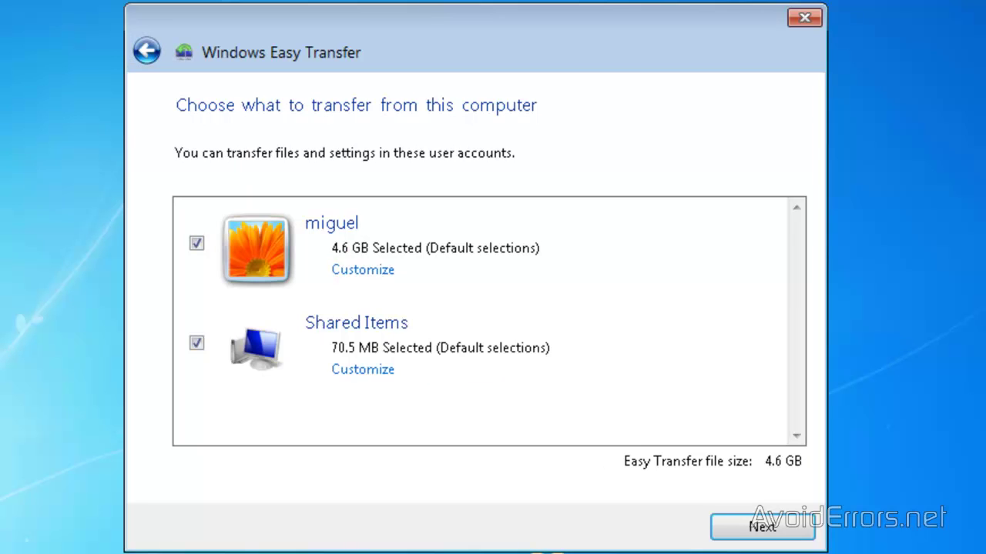
Review the account's advanced folder selection, then cancel to keep the default 4.6 GB selection.
click(373, 282)
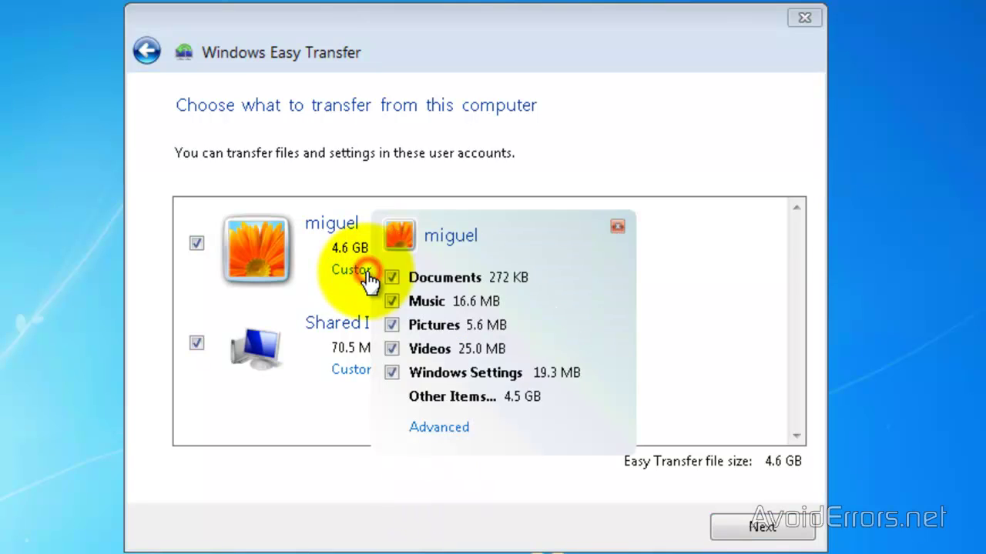
click(440, 430)
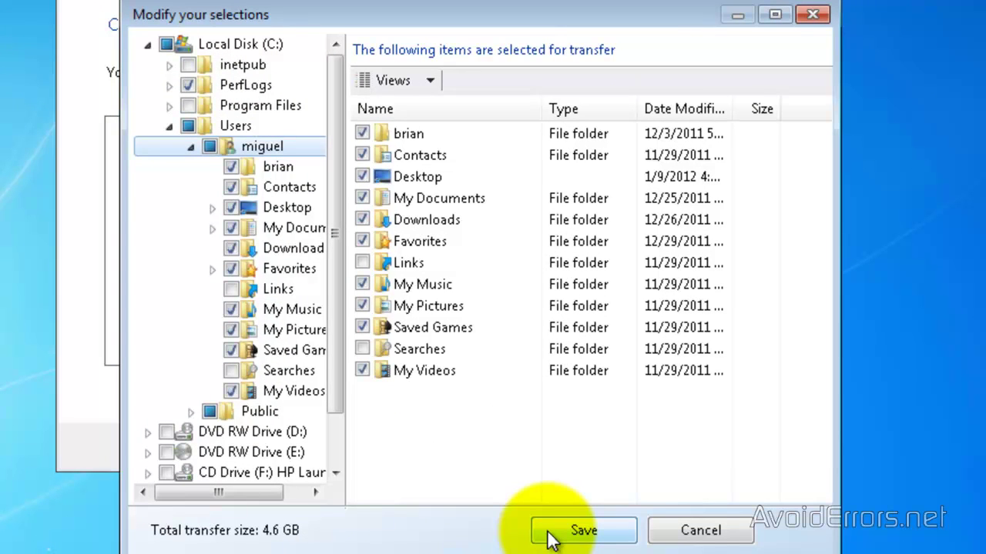
click(671, 533)
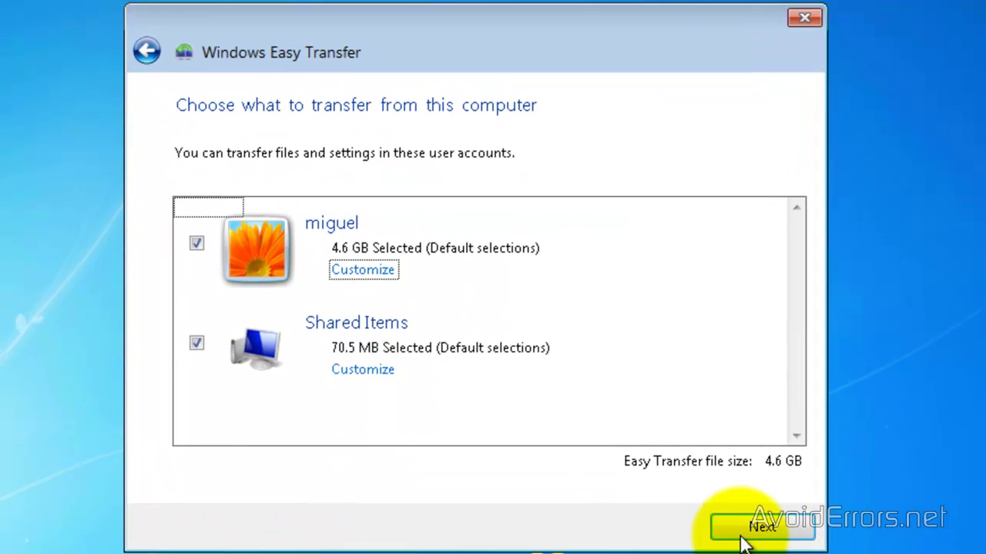
Accept the selection and protect the transfer file with a password, entered and confirmed.
click(737, 525)
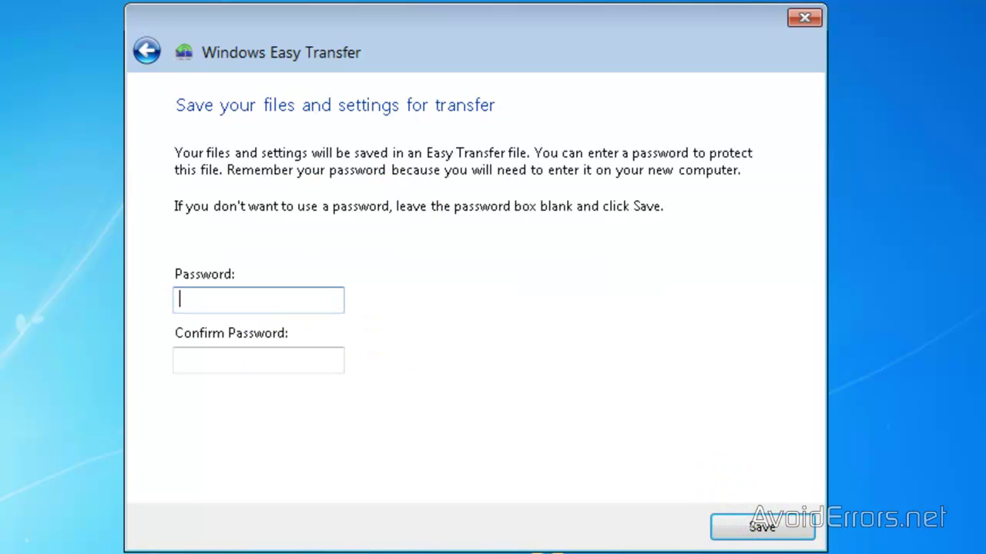
text(•••••••)
key(Tab)
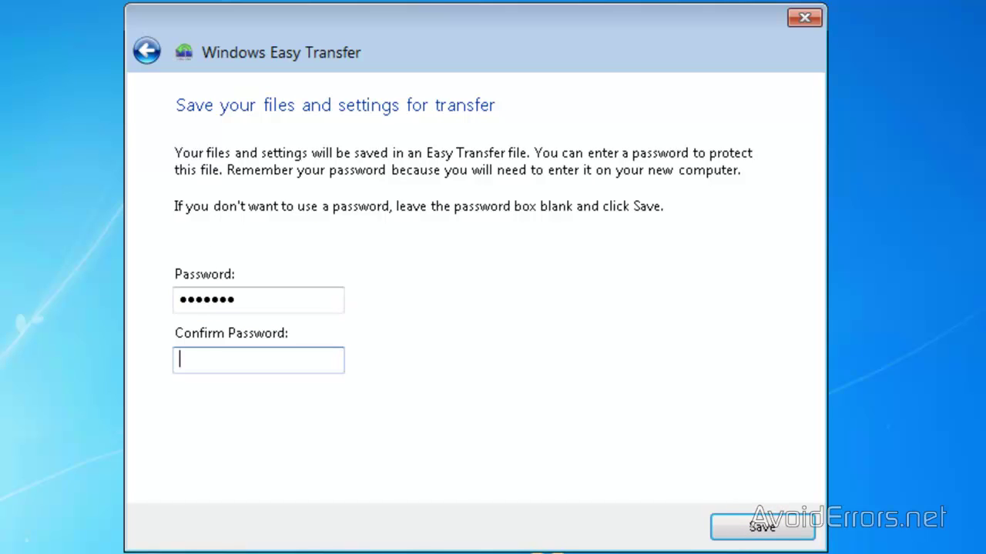
text(•••••••)
Save the transfer file as 'Windows Easy Transfer - Items from old computer' on Local Disk (G:).
click(793, 533)
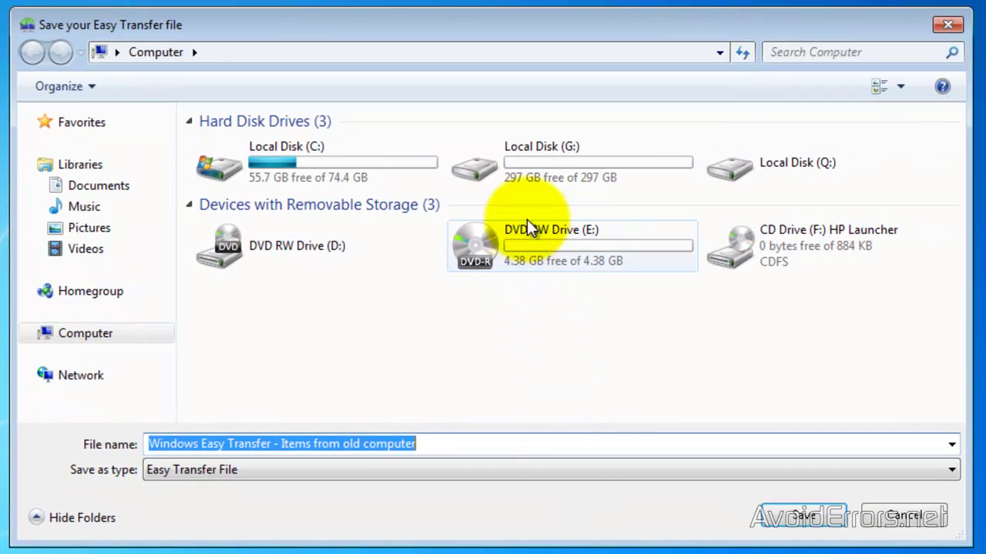
click(523, 164)
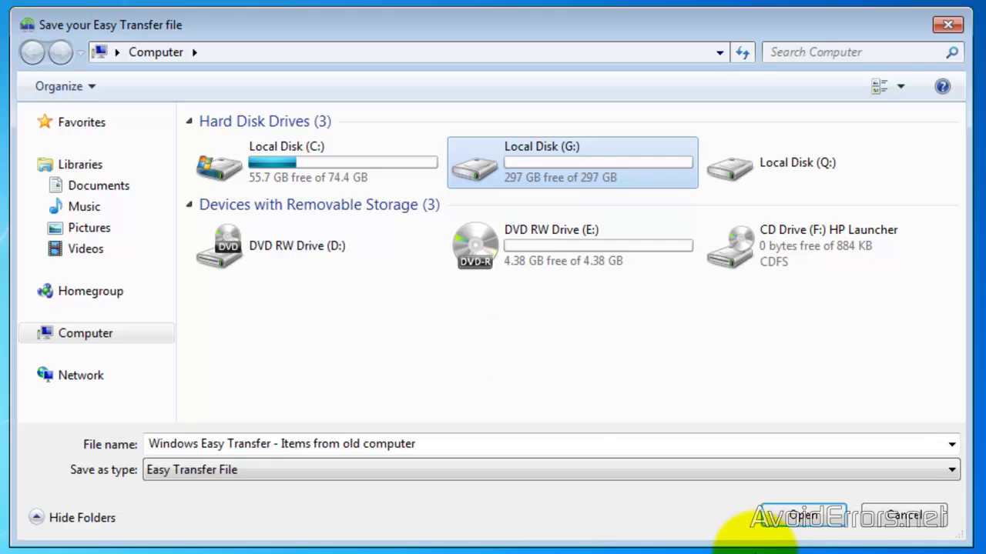
click(783, 516)
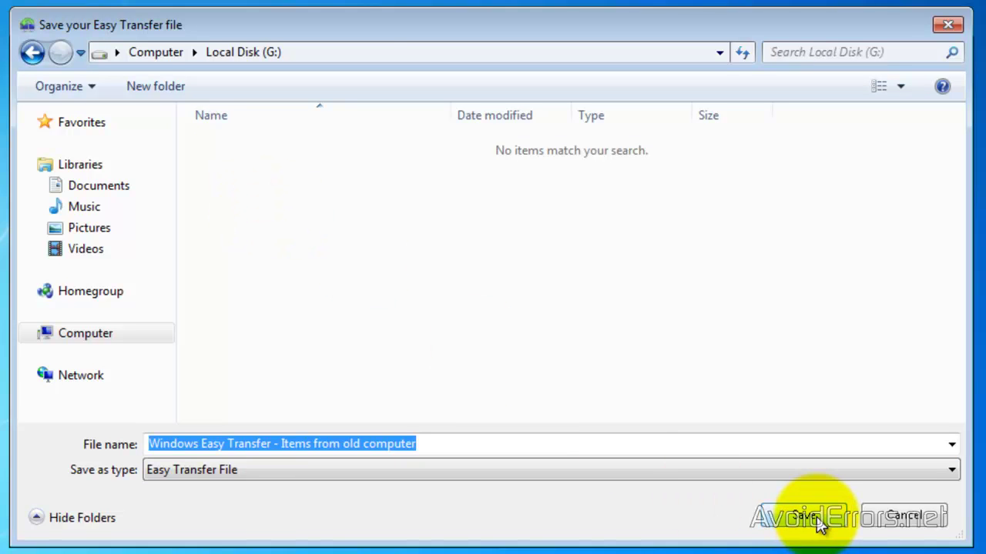
click(818, 520)
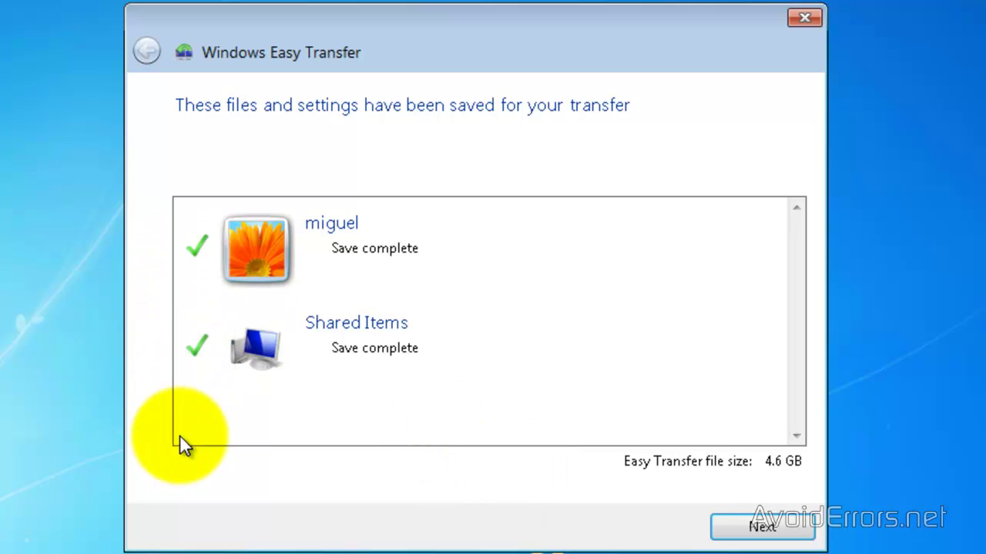
Step past the save summary and final page, then close Windows Easy Transfer on the old PC.
click(753, 528)
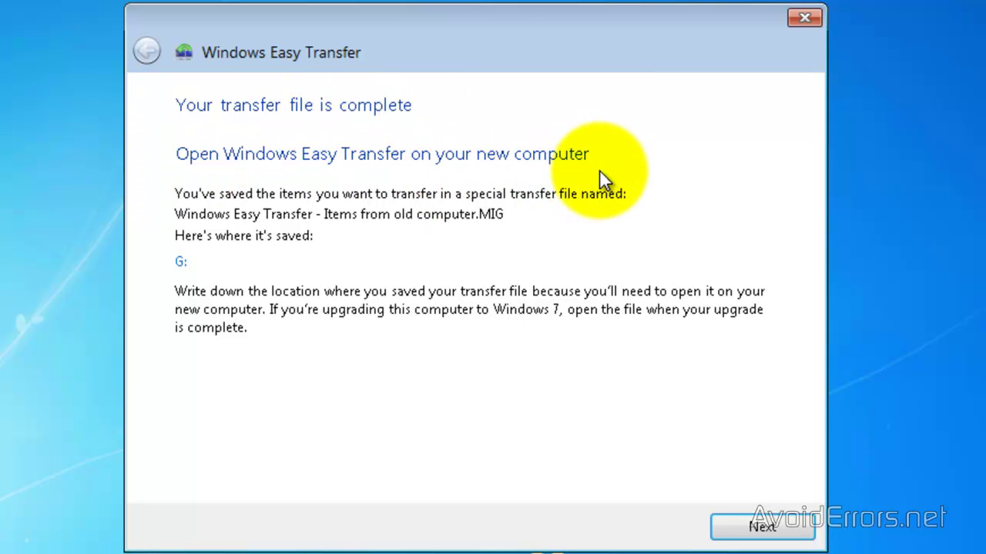
click(743, 527)
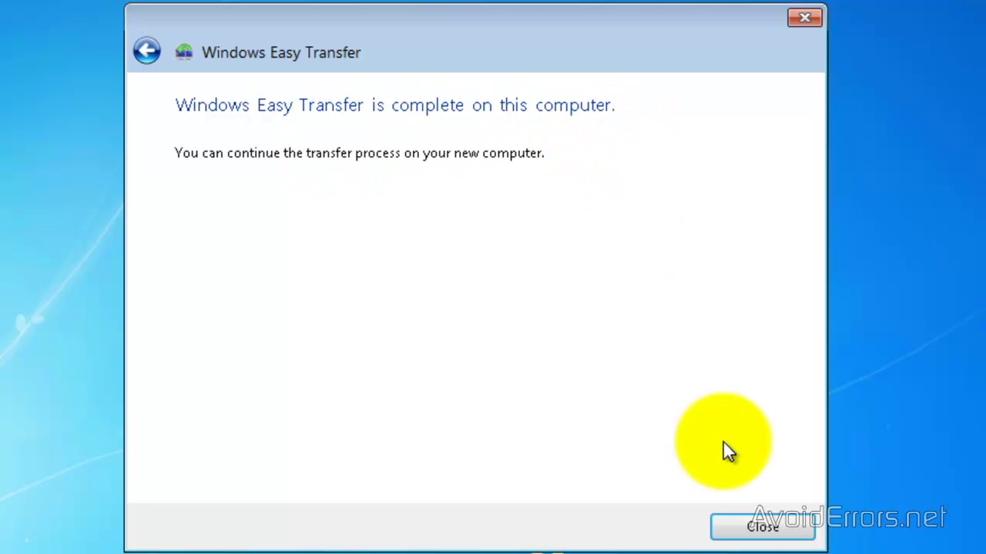
click(736, 531)
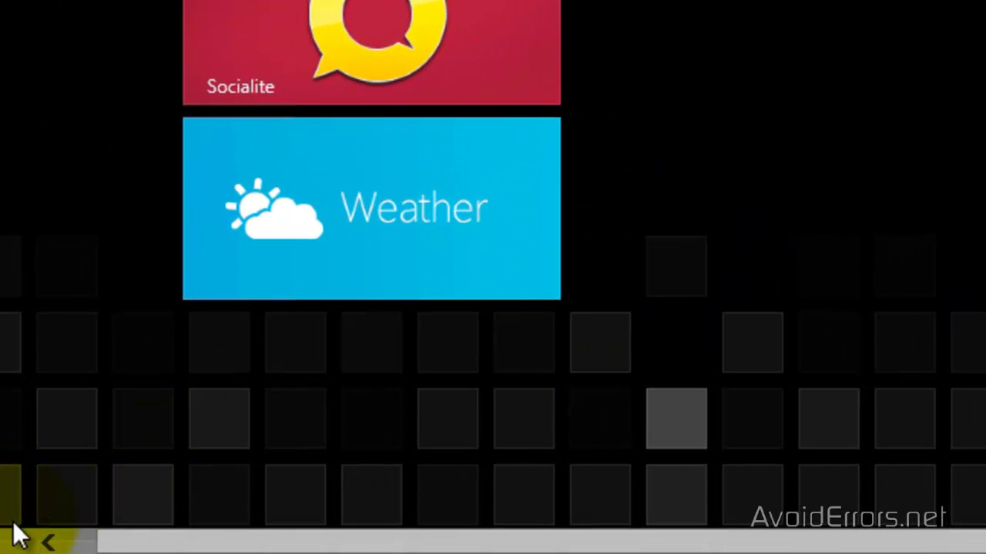
Search the Windows 8 apps for 'Windows Easy Transfer' from the charms bar and launch it.
mouse_move(4, 546)
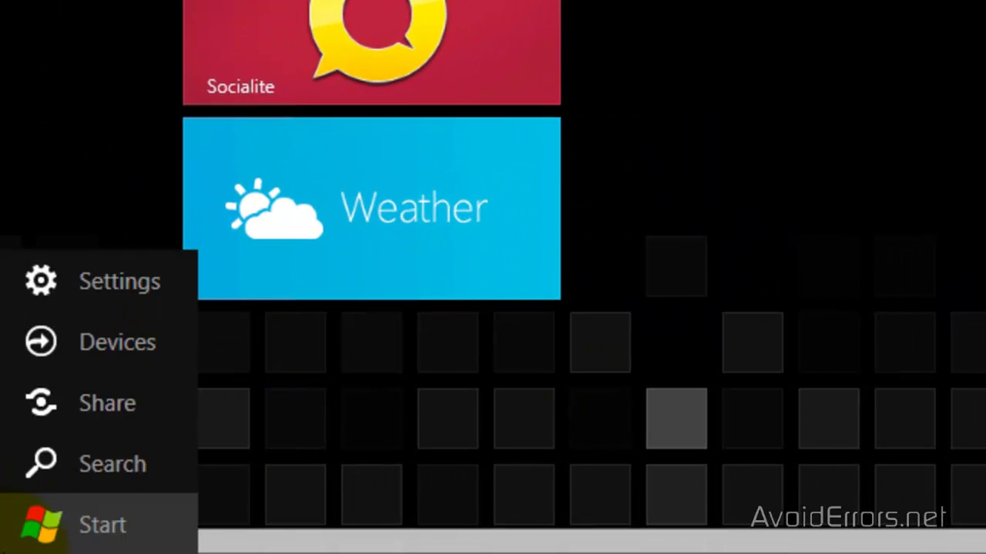
click(113, 474)
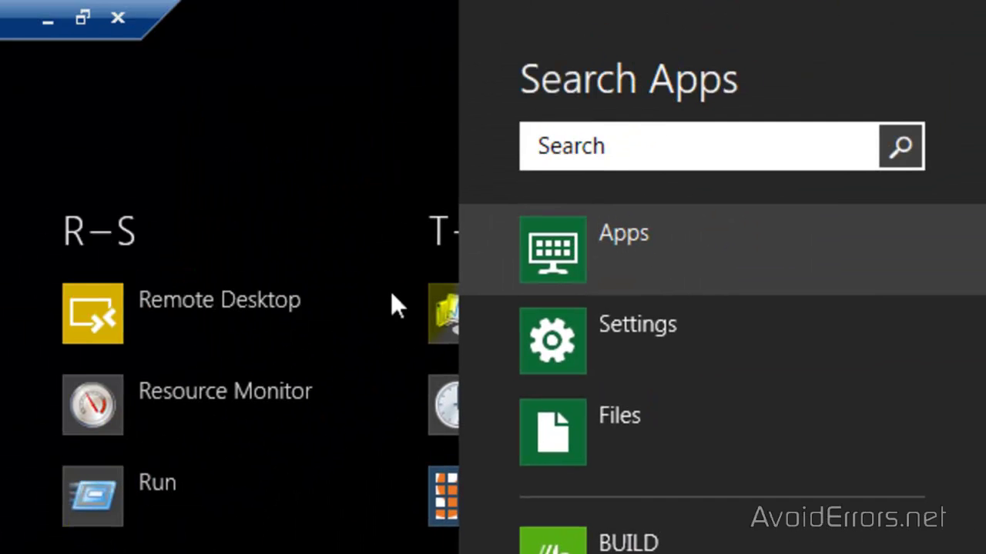
click(577, 148)
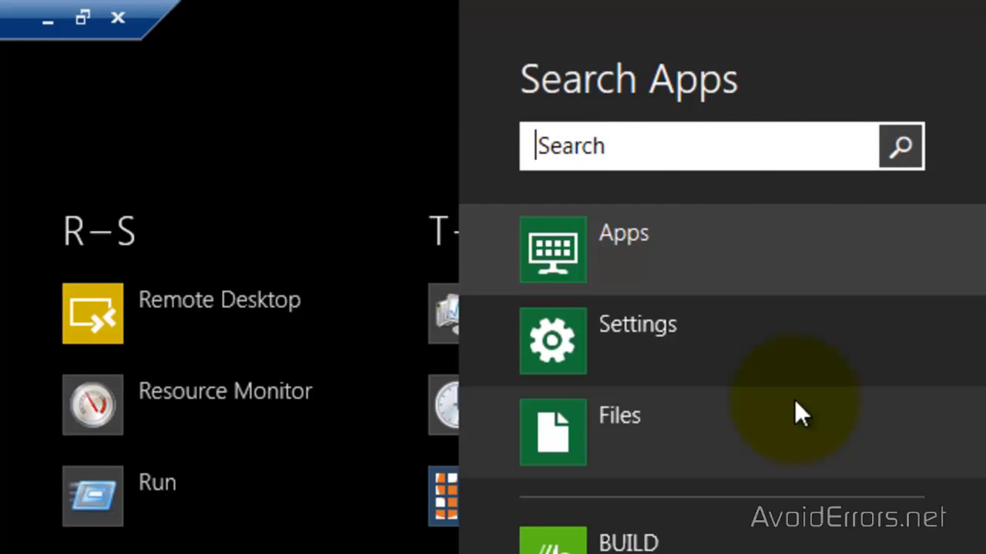
text(Windows Easy Transfer)
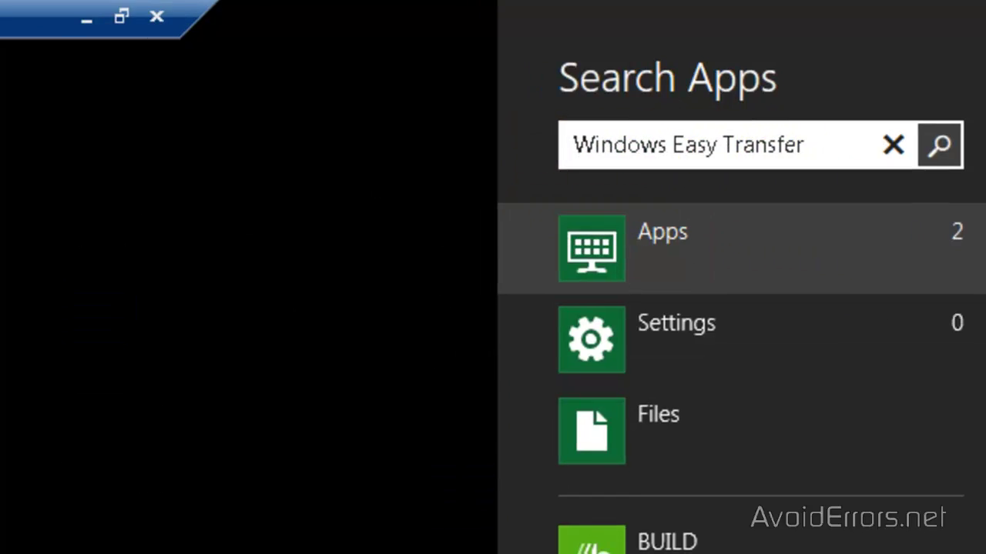
key(Return)
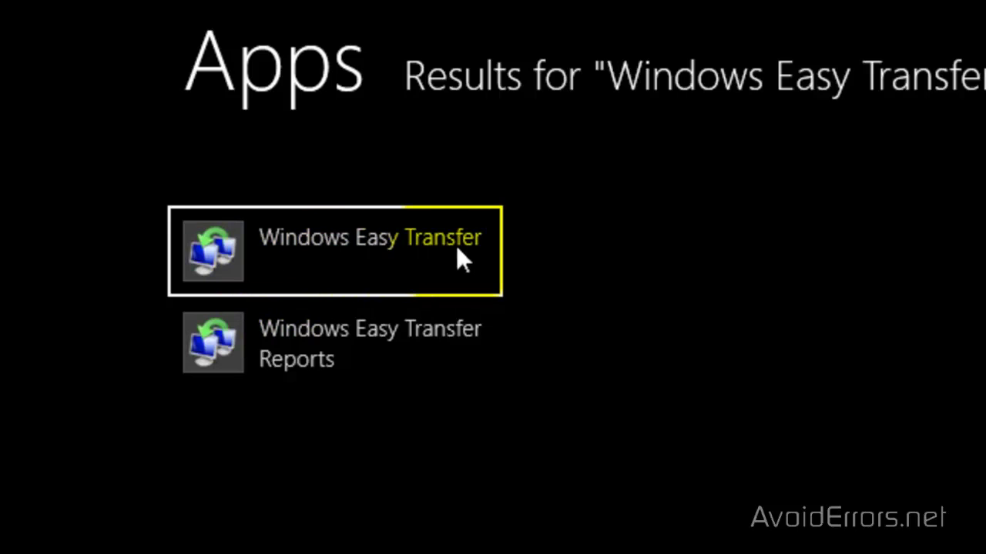
click(292, 236)
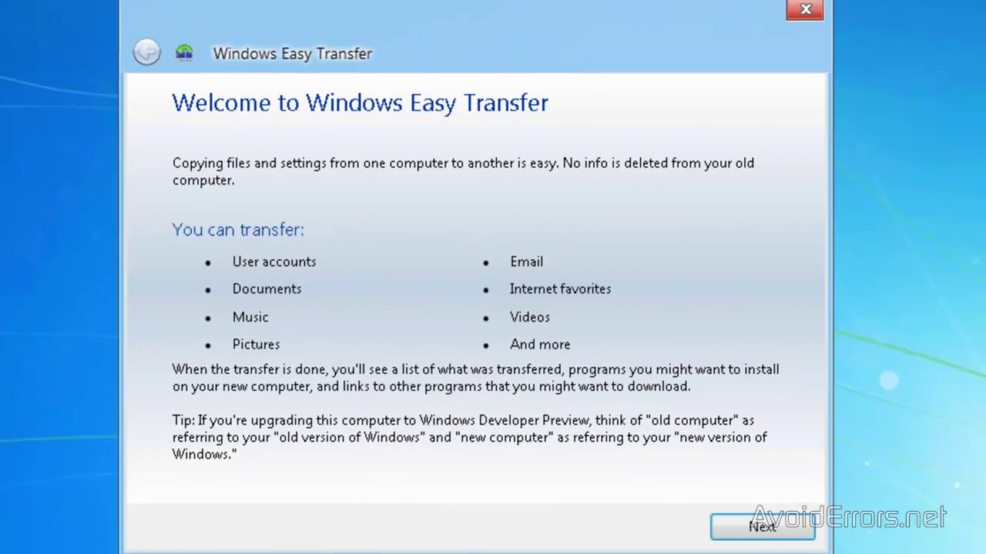
Choose an external hard disk or USB flash drive as the medium, with this PC as the new computer.
click(735, 532)
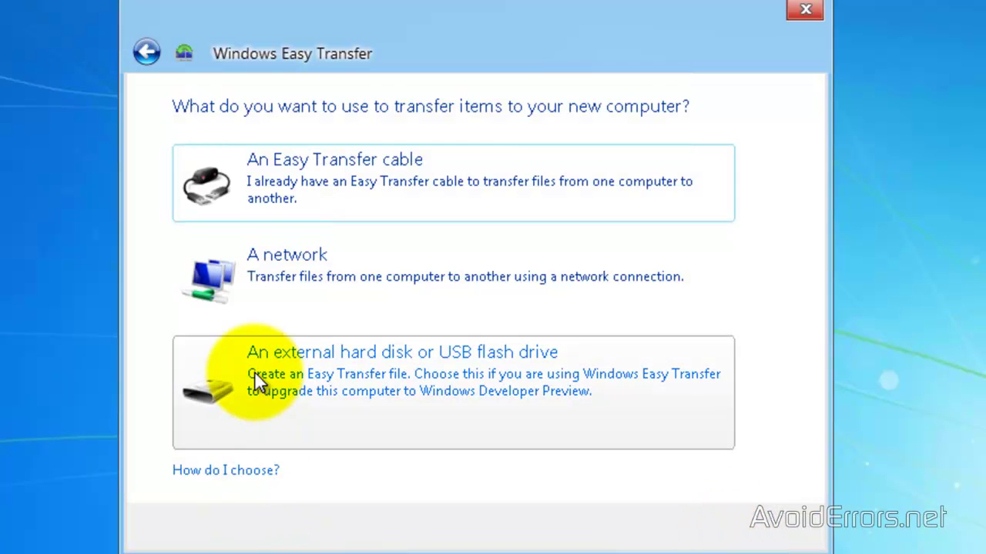
click(498, 370)
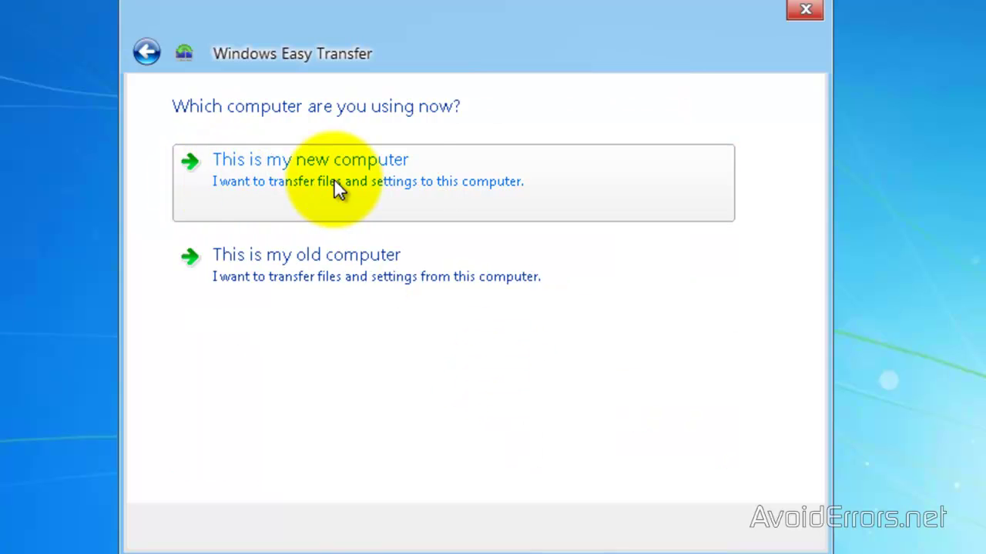
click(415, 186)
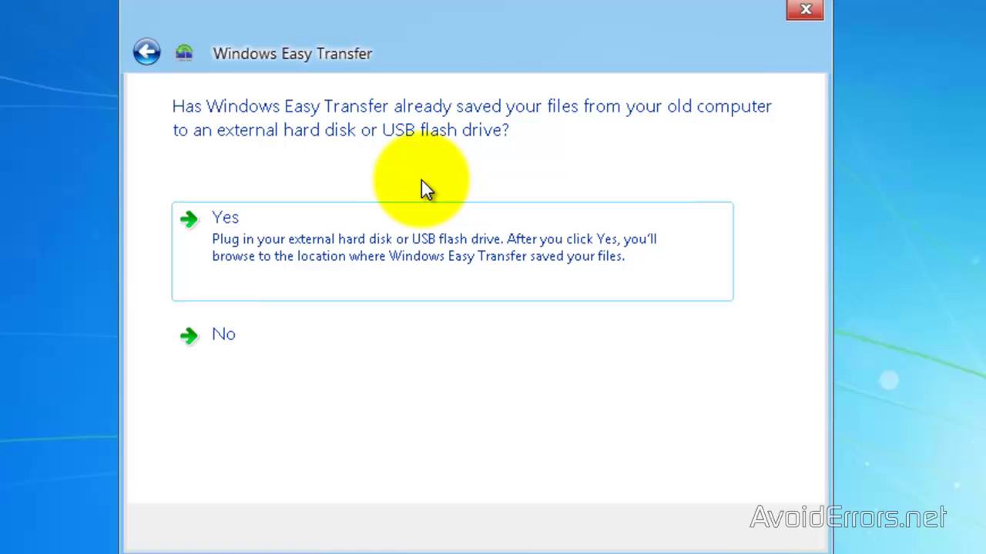
Confirm files were already saved and open the Easy Transfer file from Local Disk (F:).
click(258, 254)
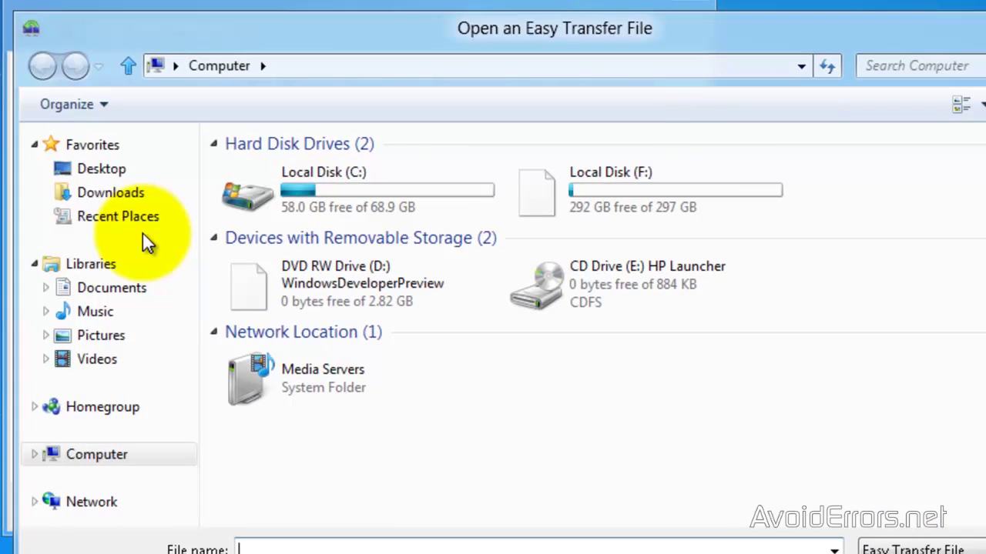
double_click(647, 199)
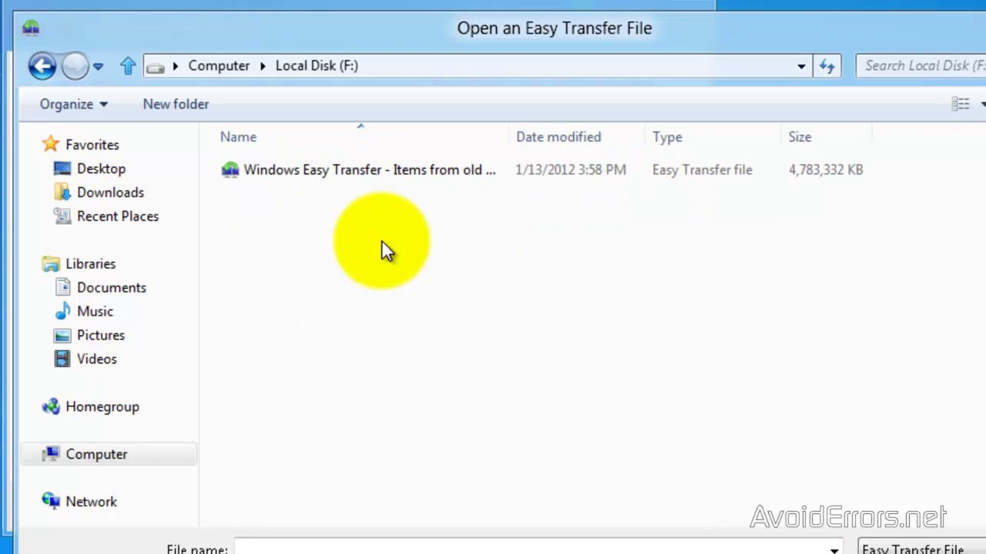
double_click(344, 171)
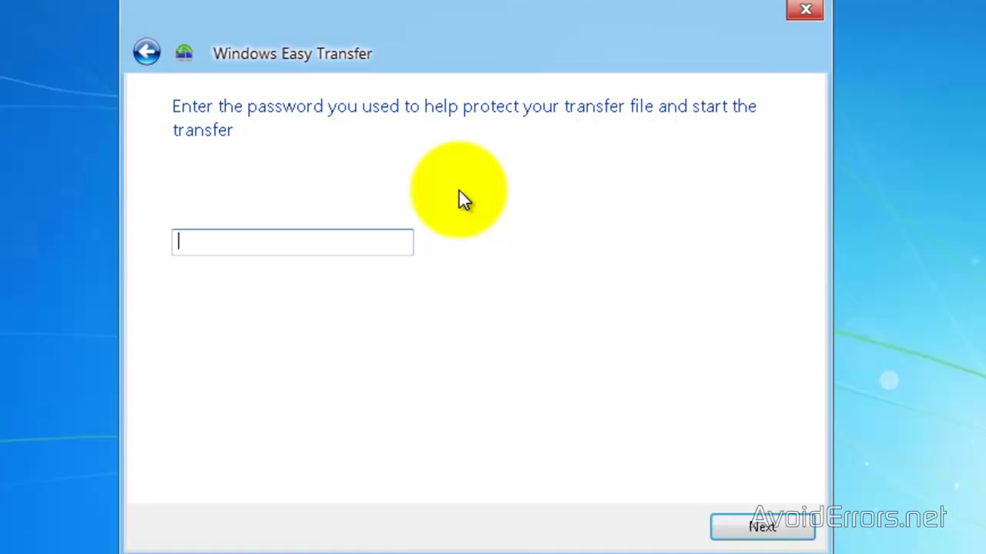
Unlock the Easy Transfer file by entering its protection password.
click(305, 242)
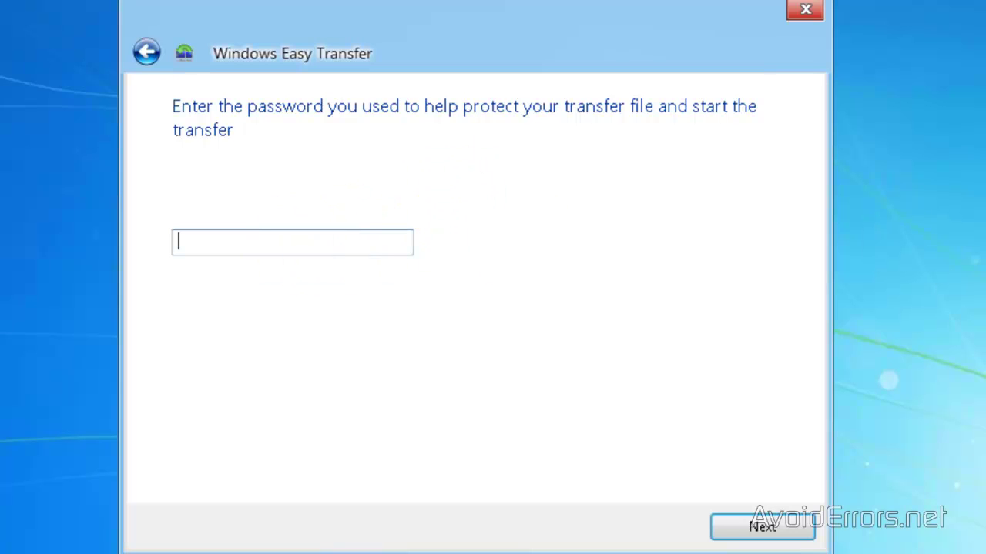
text(*******)
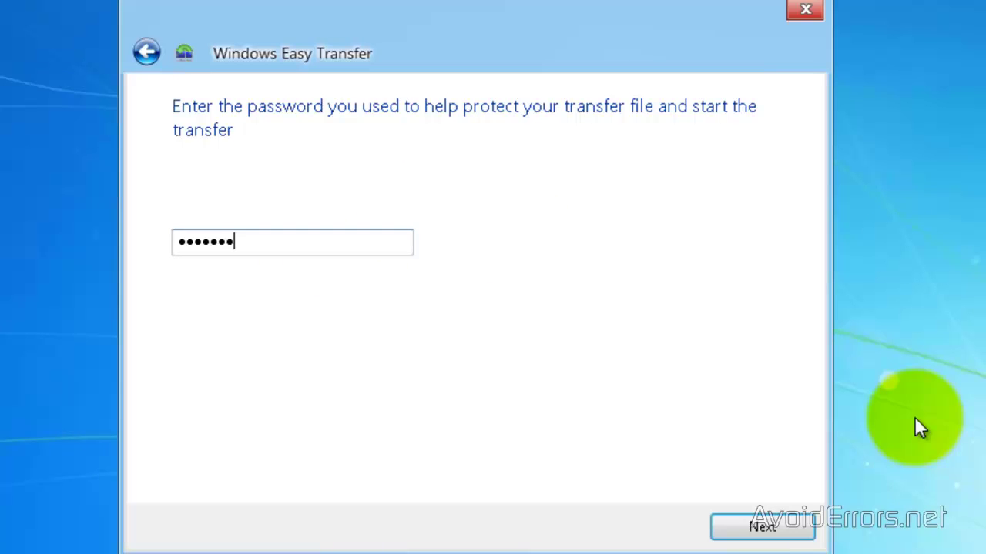
click(778, 531)
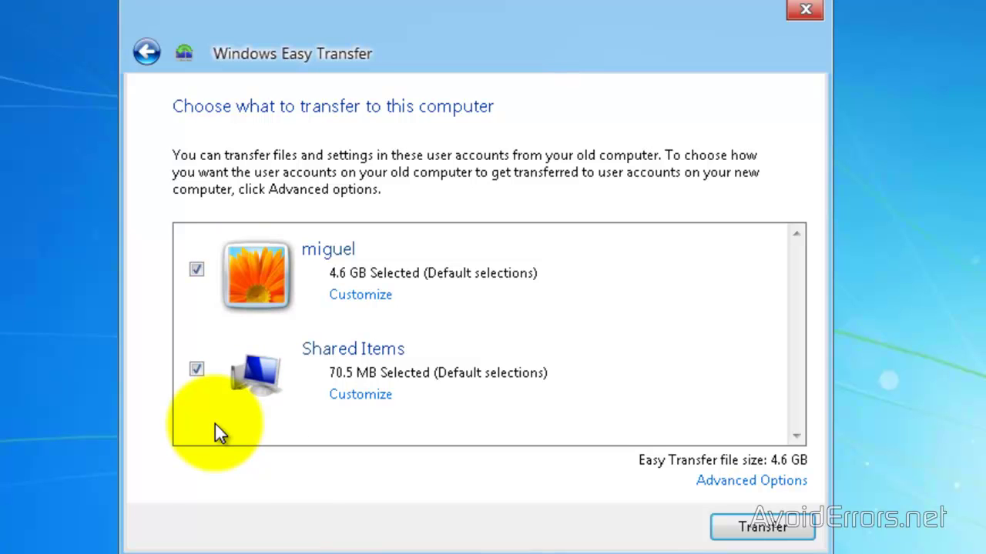
Start the transfer and skip the in-use file KB3AIK_EN.iso so it completes.
click(761, 528)
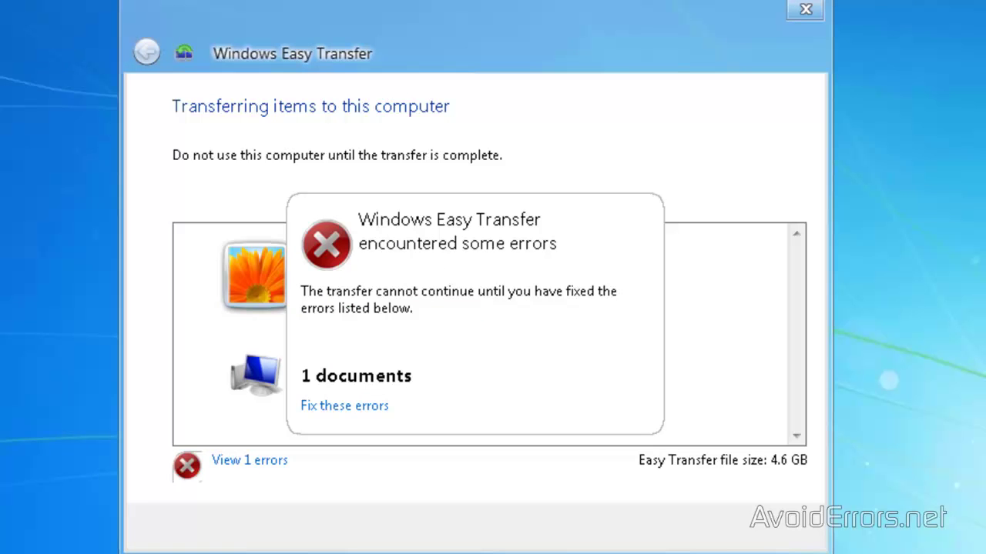
click(341, 408)
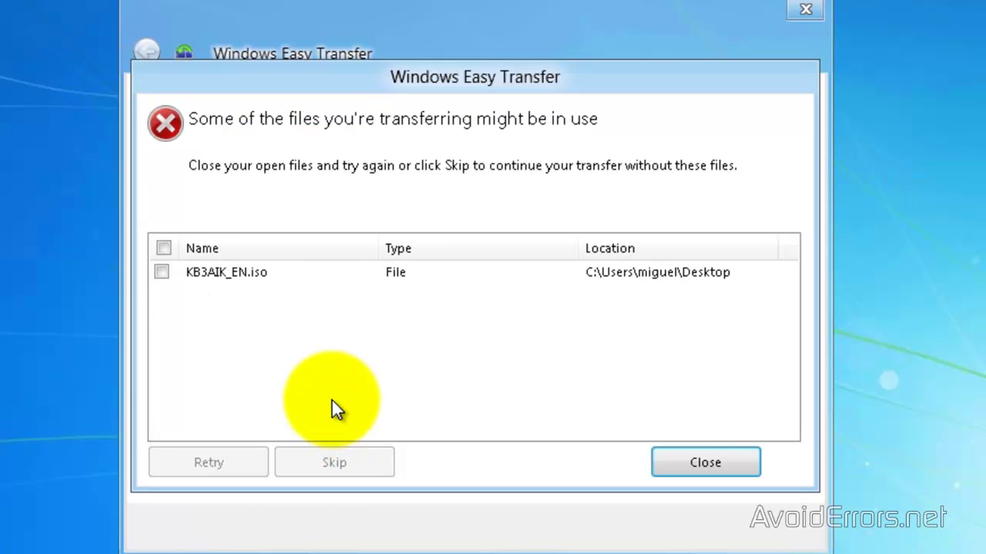
click(164, 248)
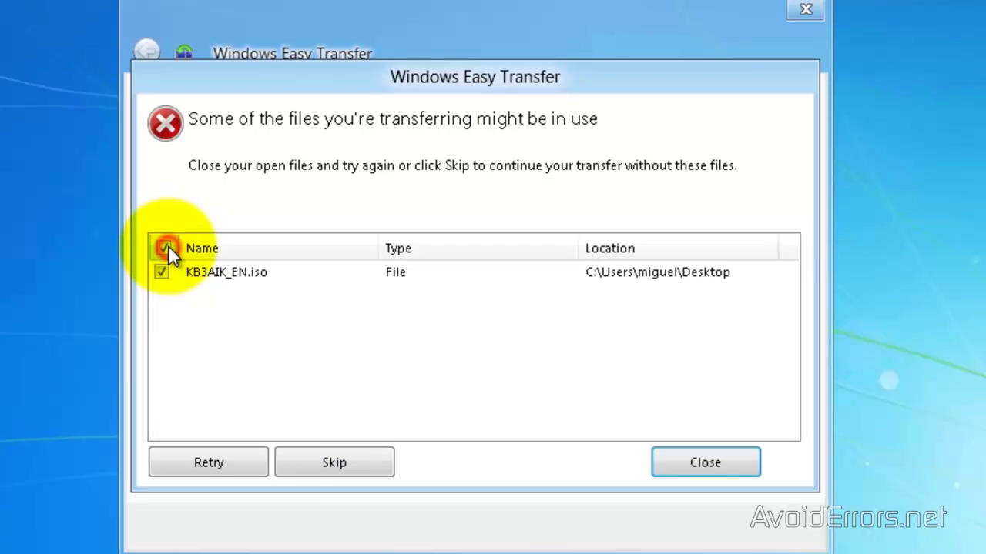
click(294, 465)
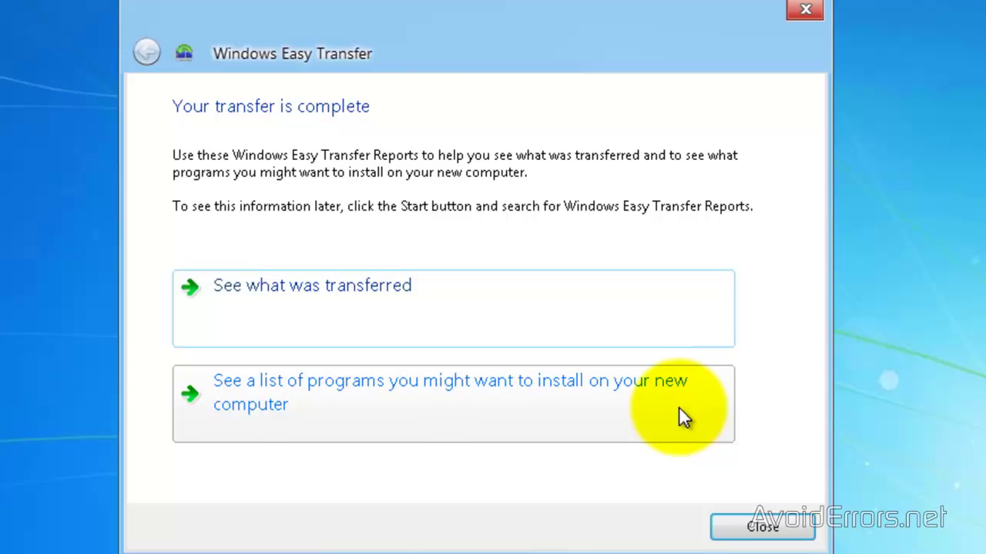
Review the transfer report's Program report of programs installed on the old computer.
click(289, 299)
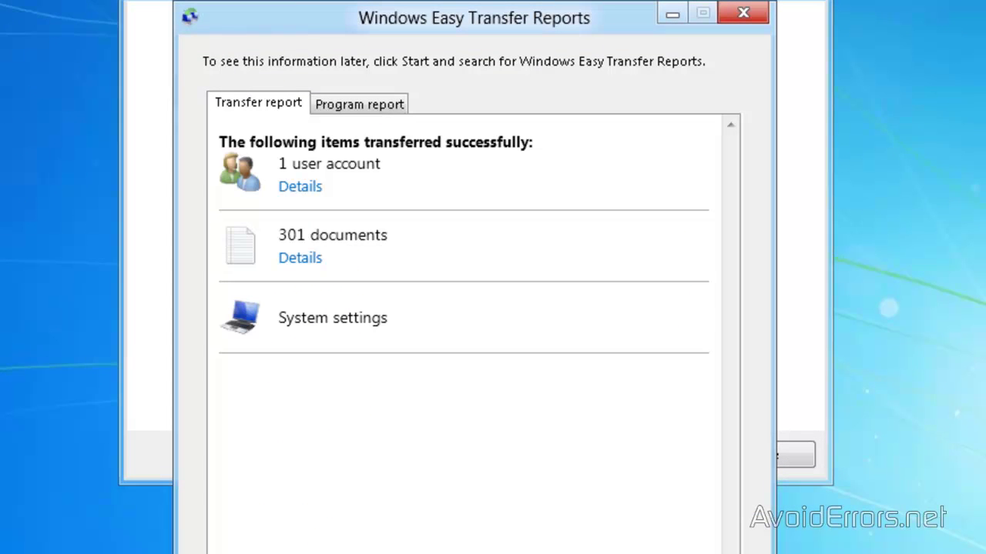
click(384, 103)
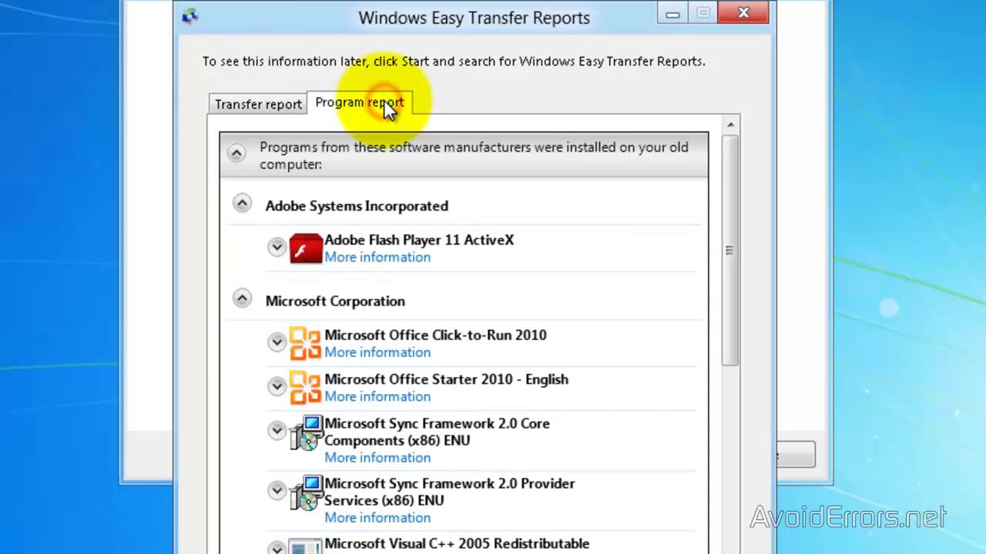
drag(727, 151, 729, 124)
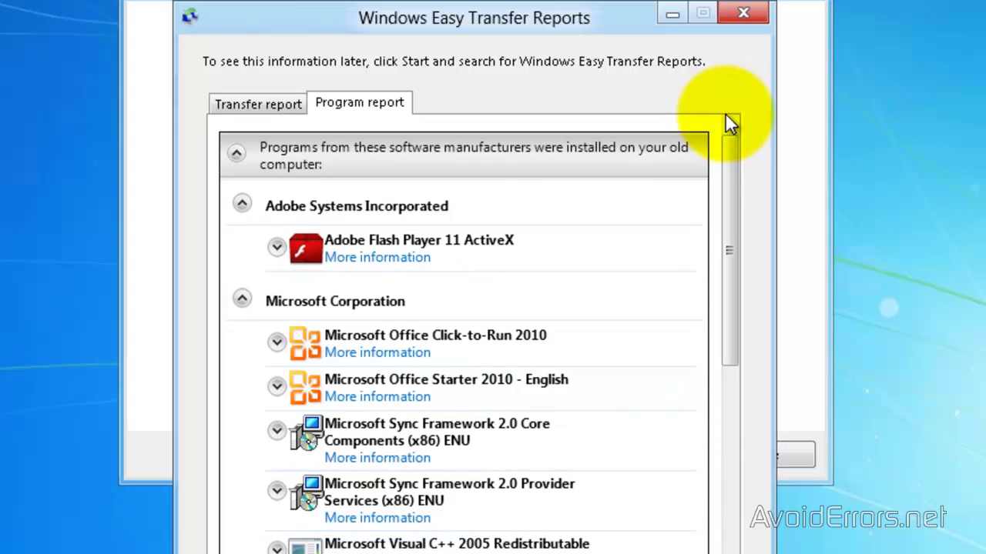
click(744, 17)
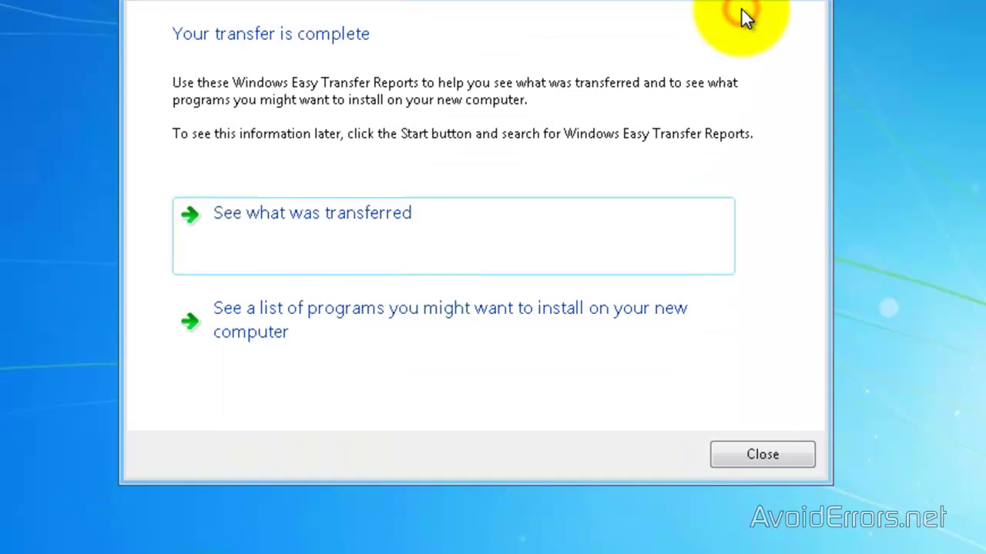
Check the list of programs to reinstall, then close the Easy Transfer wizard.
click(256, 320)
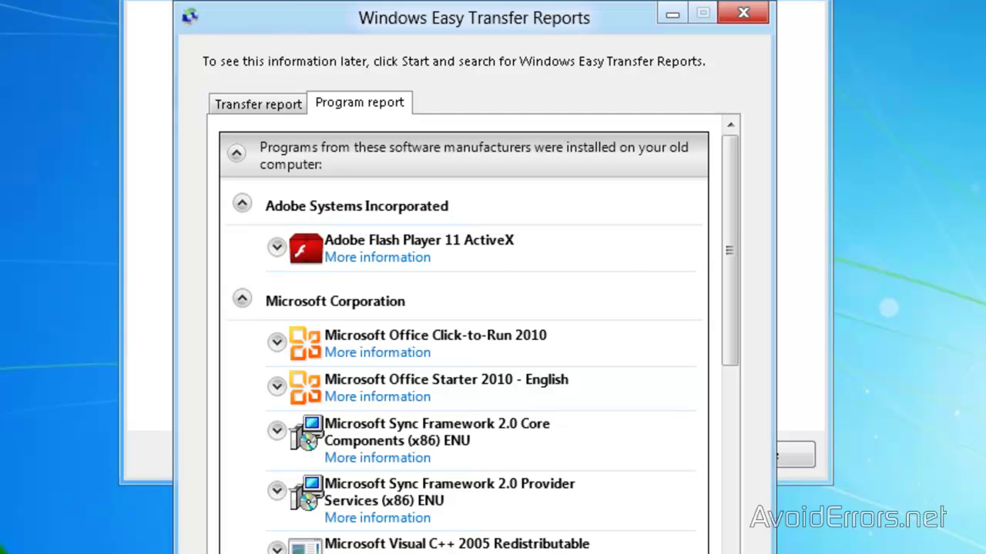
click(742, 15)
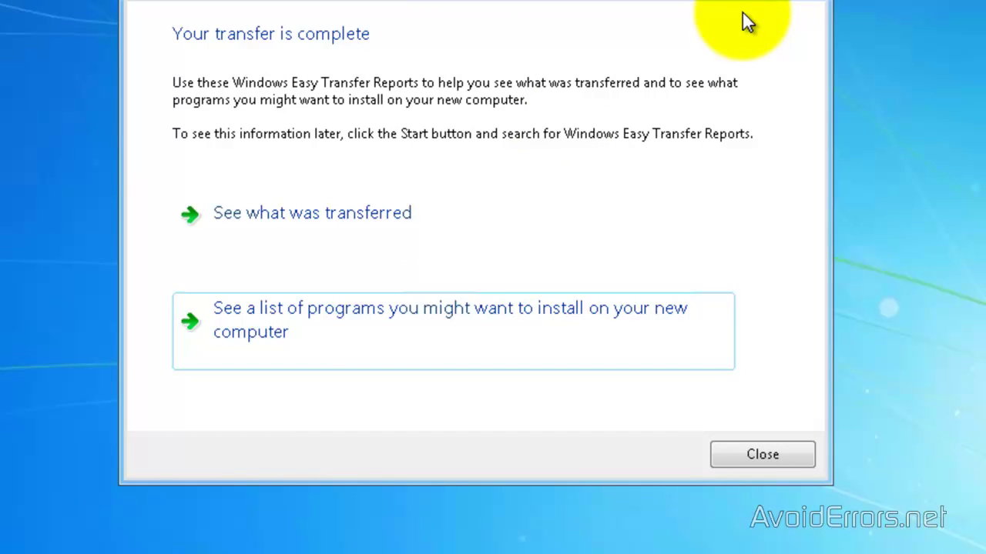
click(731, 455)
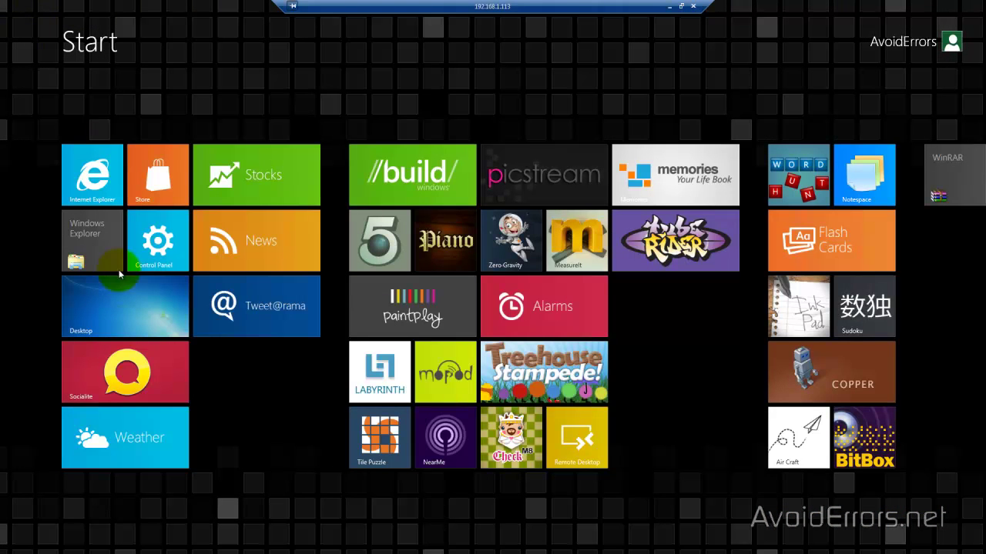
Open the Desktop tile to show the migrated icons, folders and wallpaper.
click(127, 312)
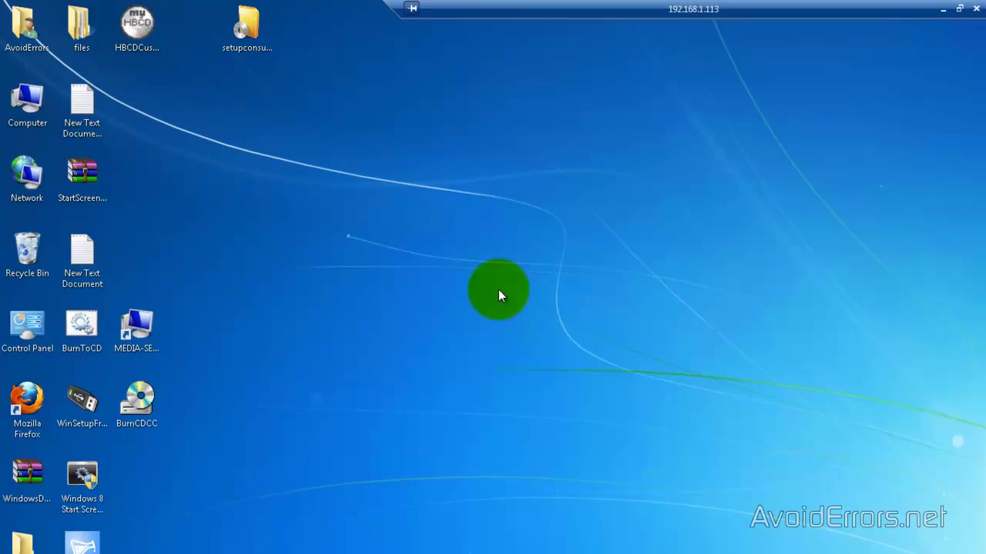
double_click(27, 36)
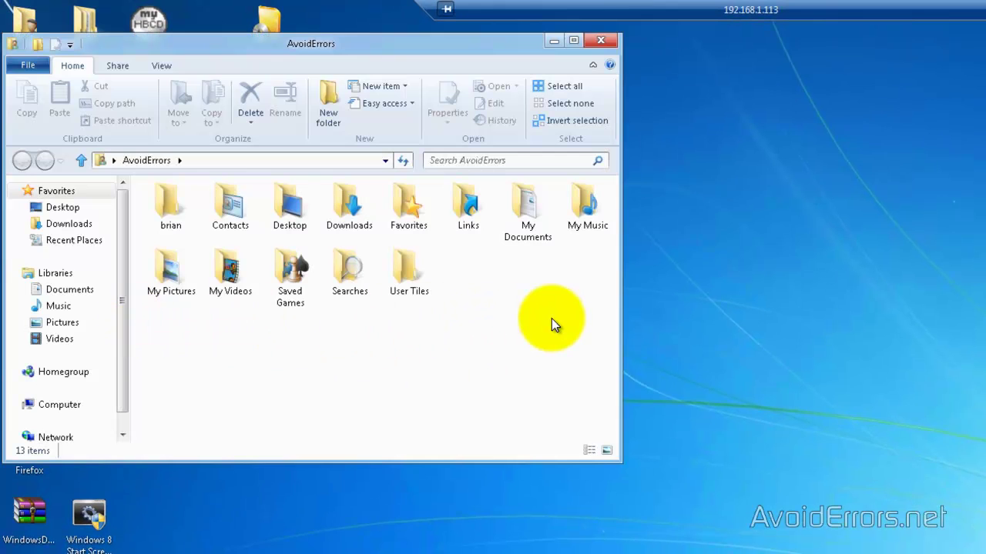
double_click(528, 206)
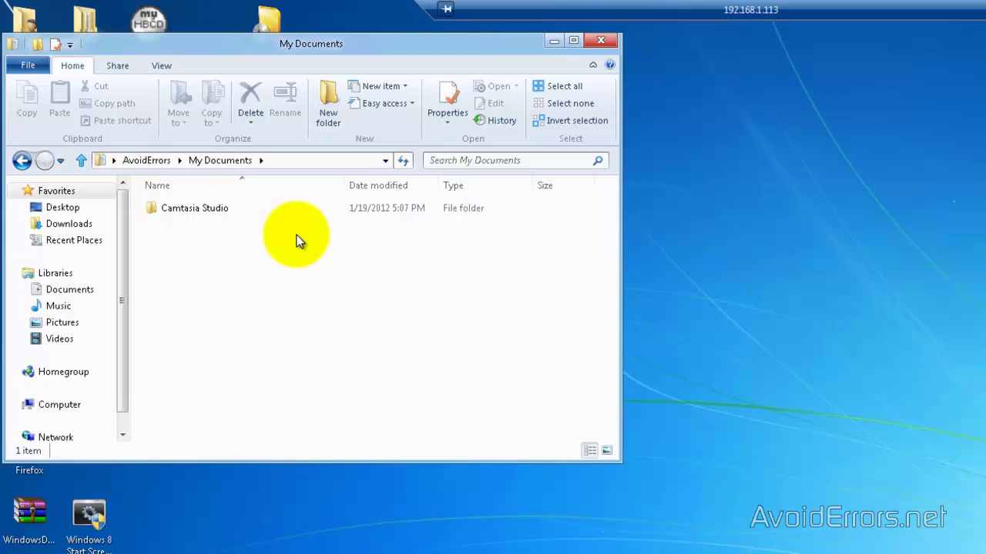
click(599, 39)
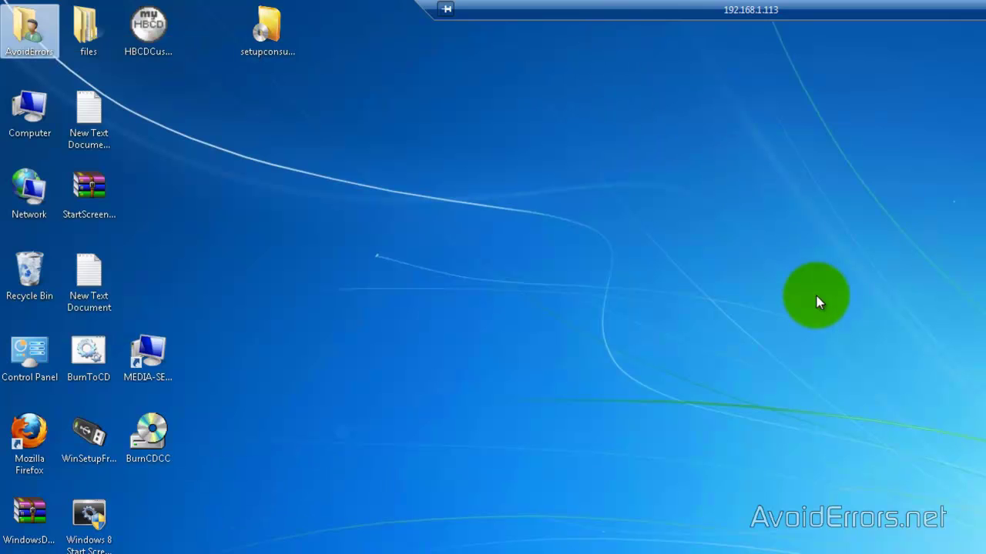
click(817, 301)
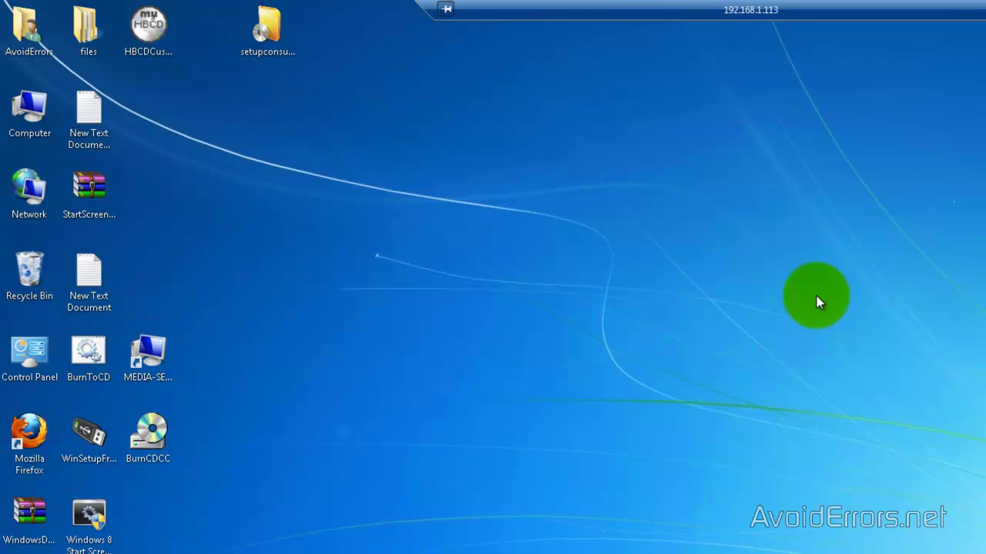